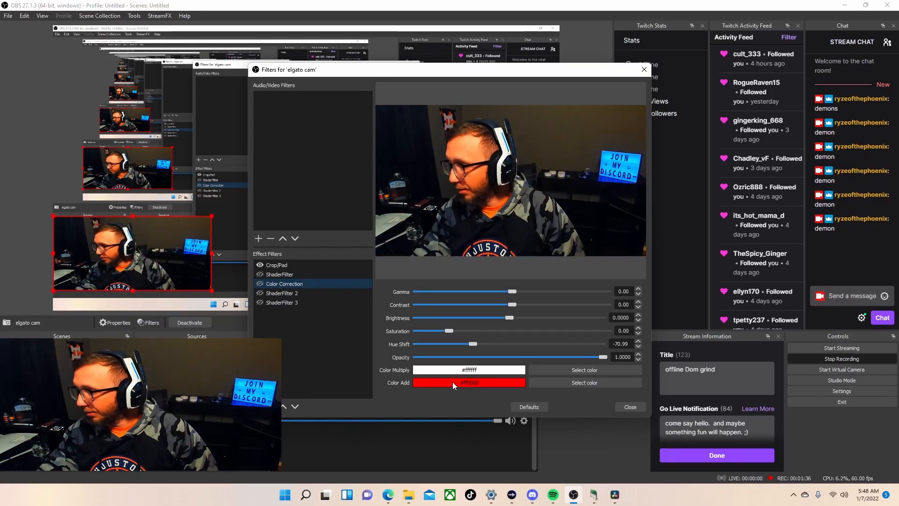
# Step: Look through the shader files in the obs-shaderfilter examples folder for ShaderFilter 2, and cancel the file selection
pyautogui.click(295, 275)
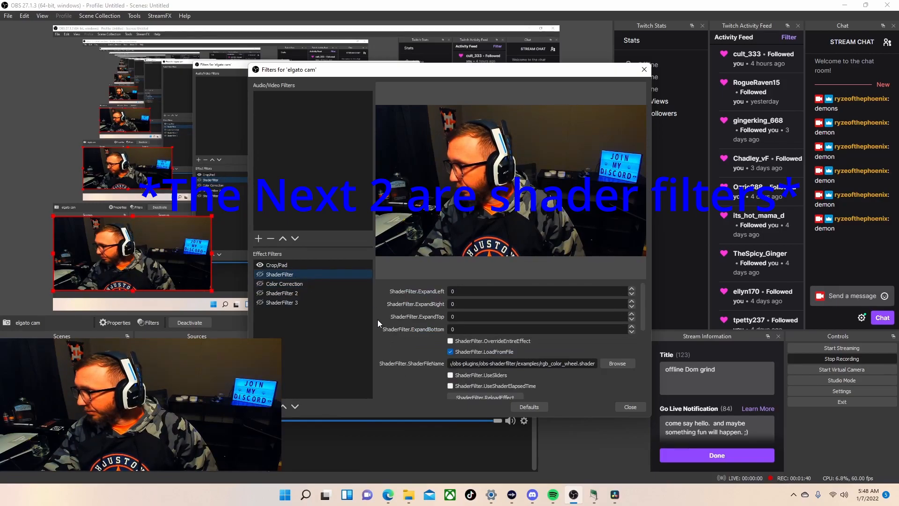
pyautogui.click(302, 293)
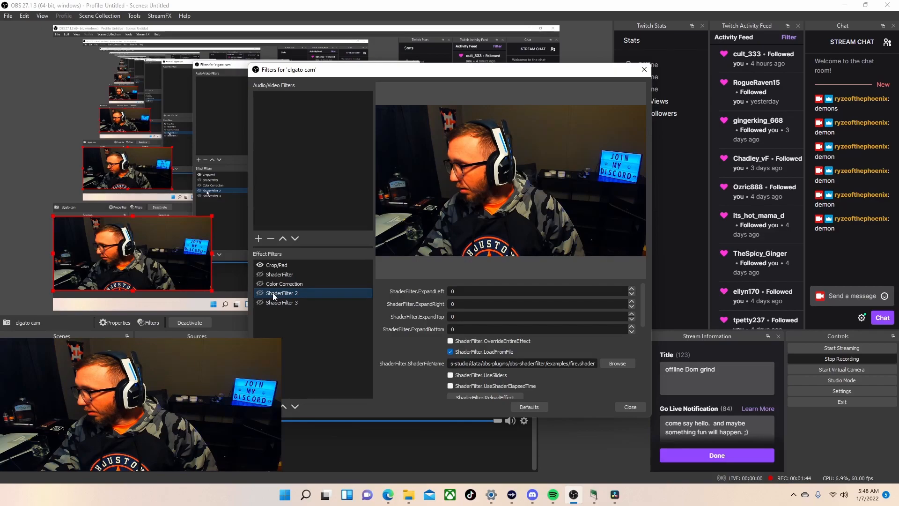
pyautogui.click(617, 363)
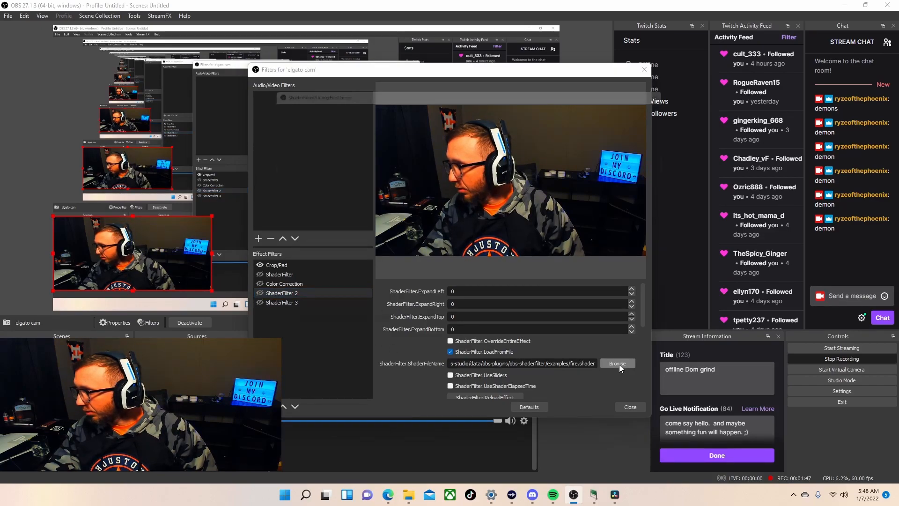
pyautogui.press('BackSpace')
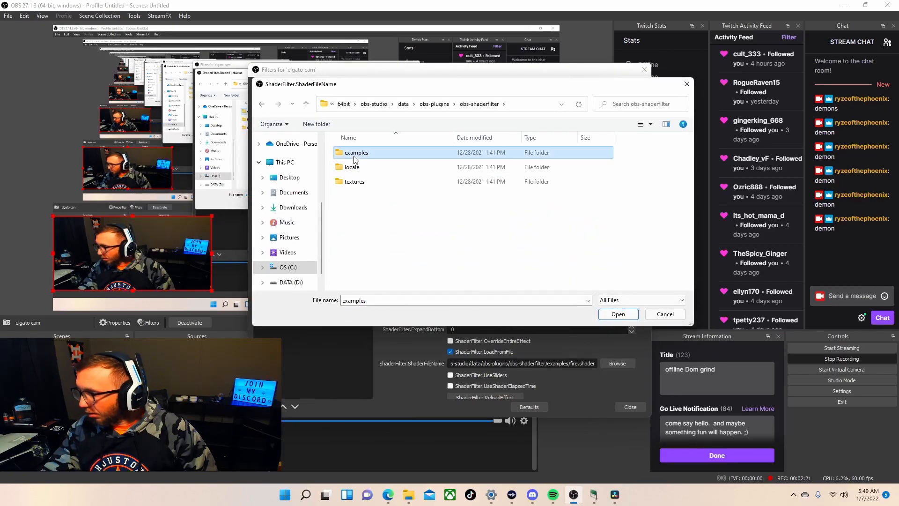
pyautogui.doubleClick(352, 153)
pyautogui.scroll(-6, 373, 195)
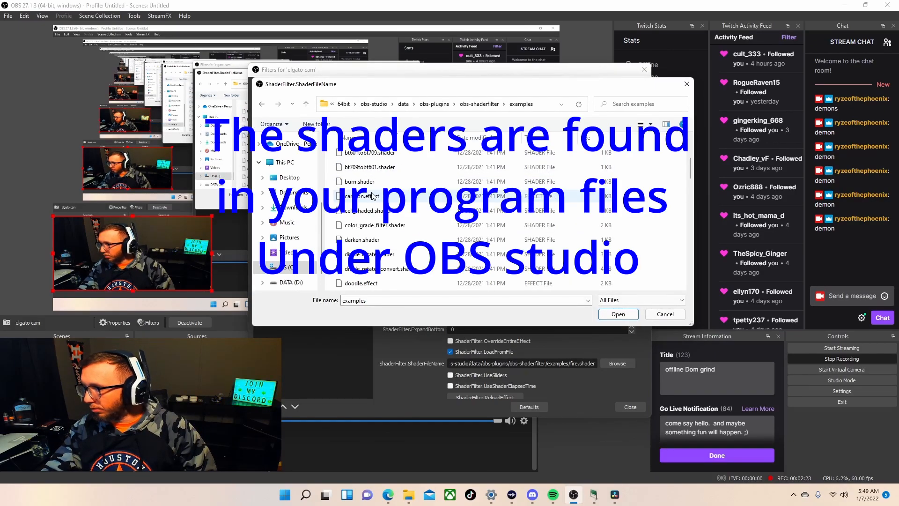
pyautogui.scroll(-2, 370, 211)
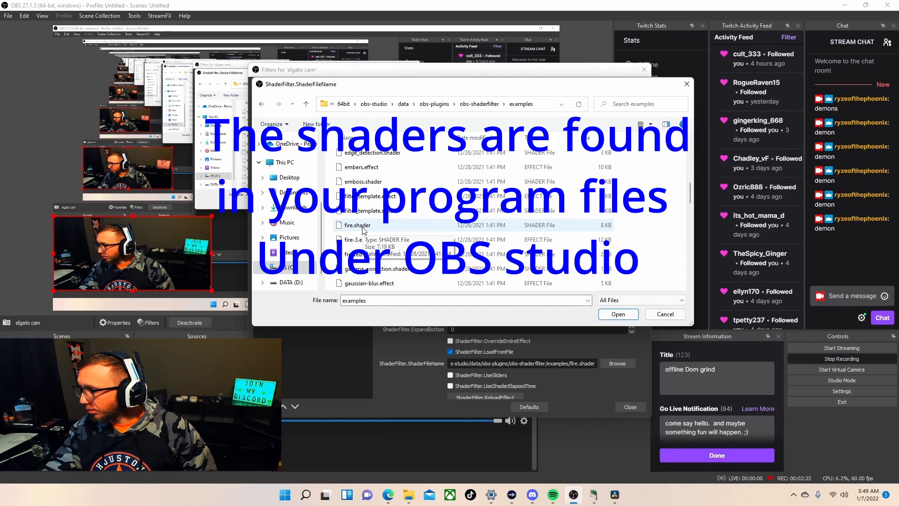
pyautogui.click(666, 316)
# Step: Examine the fire shader's parameters in ShaderFilter 2, from Alpha Percentage down to the notes
pyautogui.scroll(-3, 411, 312)
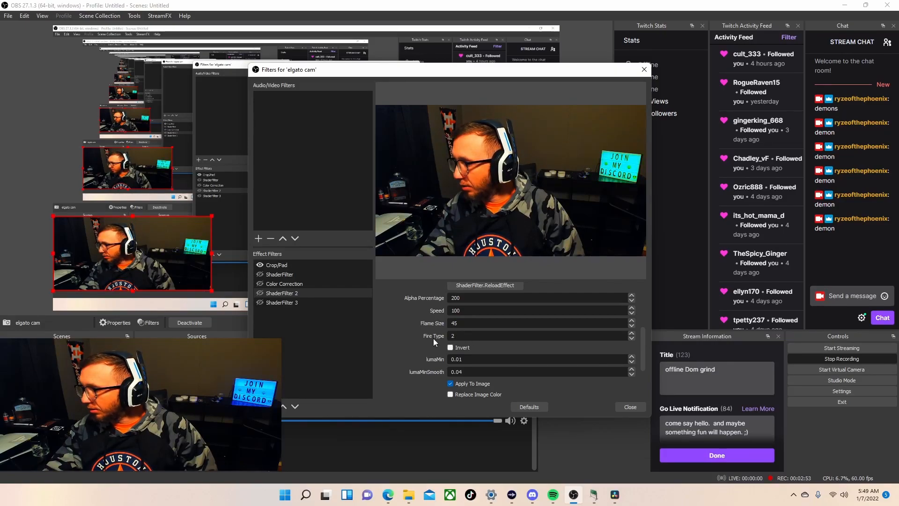
pyautogui.scroll(-2, 413, 338)
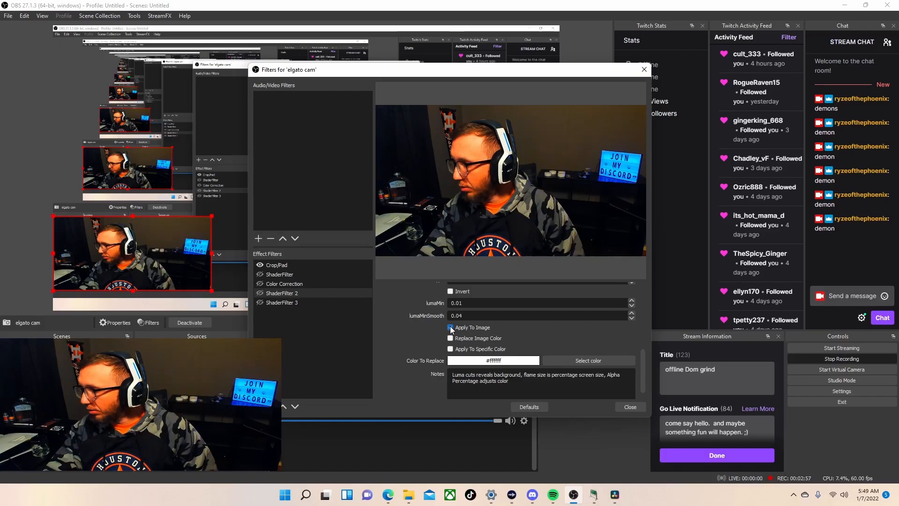
pyautogui.scroll(-1, 381, 320)
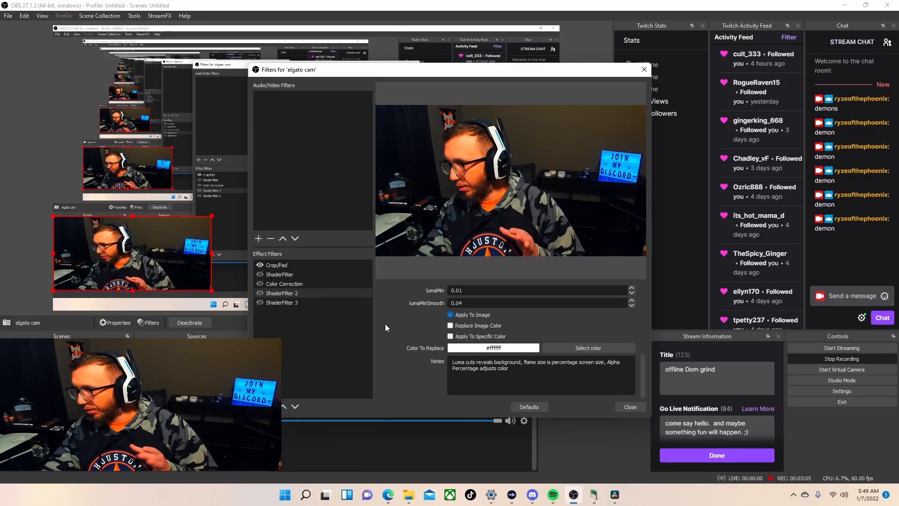
# Step: Examine the embers effect parameters of ShaderFilter 3 on the elgato cam source, and close its filters
pyautogui.click(304, 305)
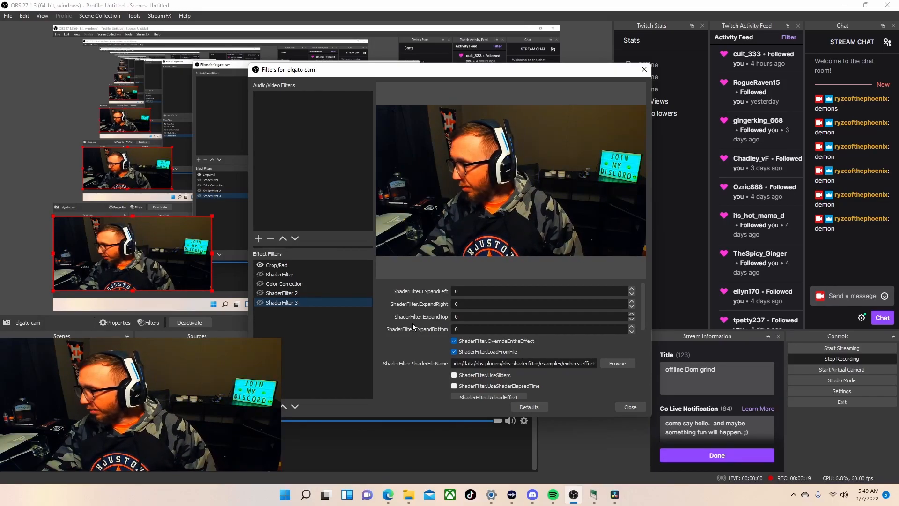
pyautogui.scroll(-2, 412, 322)
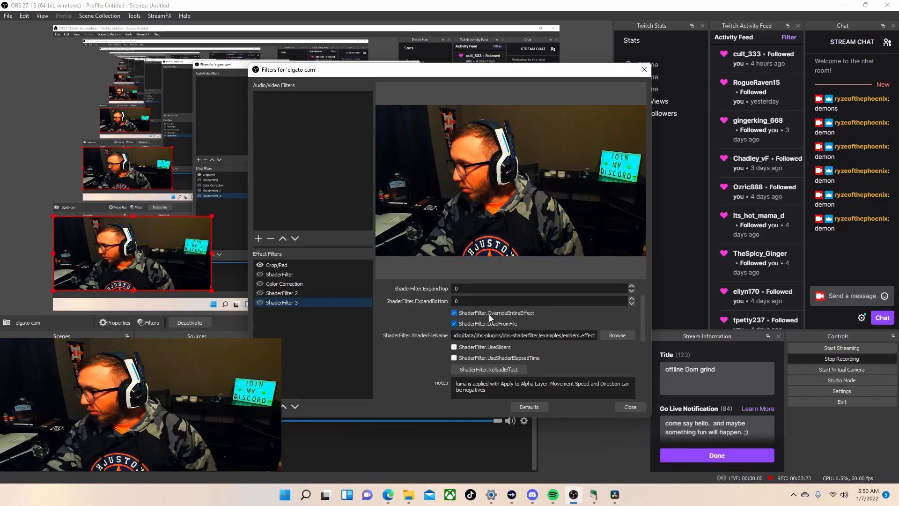
pyautogui.scroll(-1, 405, 305)
pyautogui.scroll(-3, 405, 305)
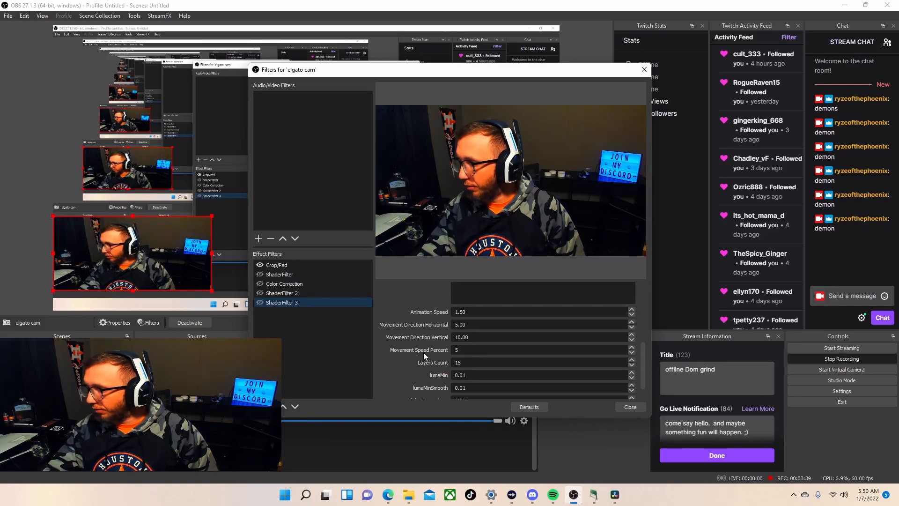
pyautogui.scroll(-2, 407, 352)
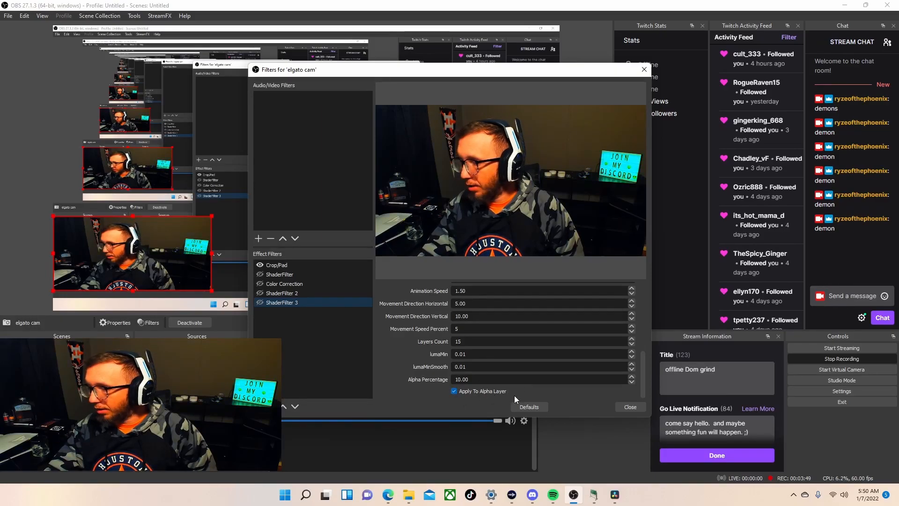
pyautogui.click(630, 407)
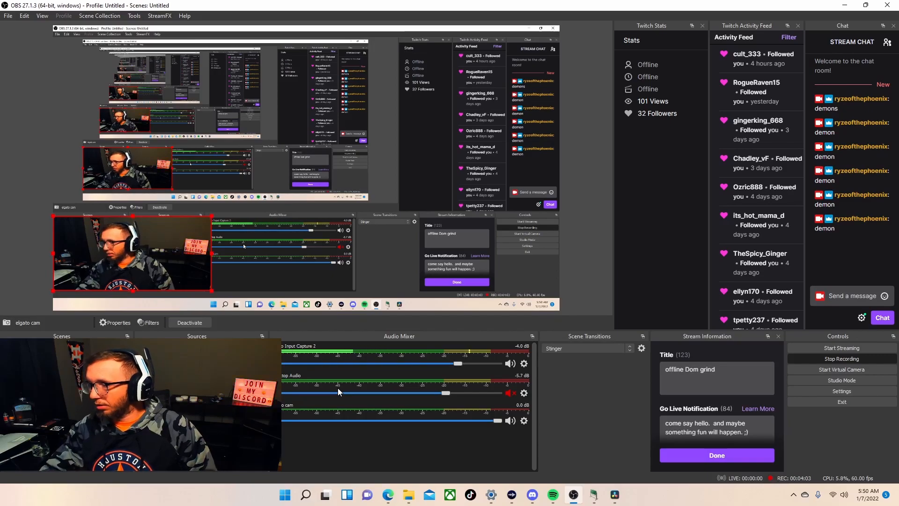
# Step: Open the filters of the Audio Input Capture 2 source
pyautogui.click(206, 384)
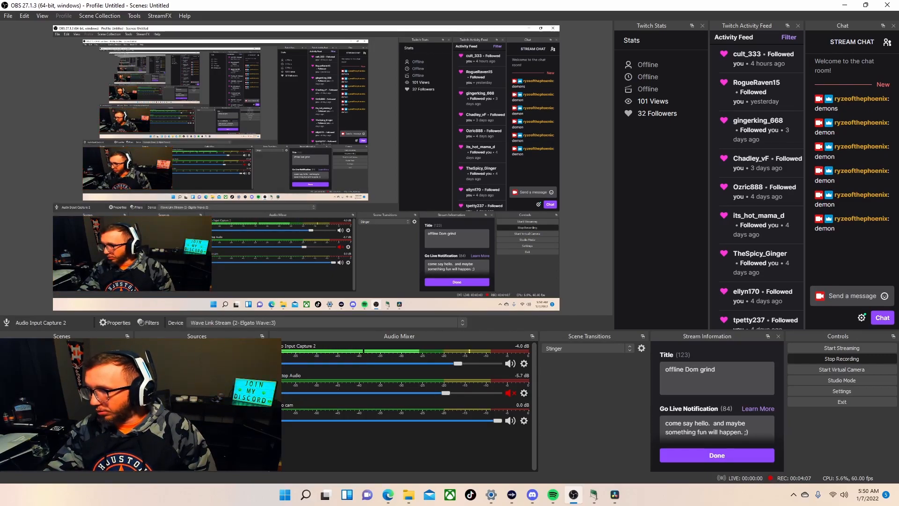
pyautogui.rightClick(175, 345)
pyautogui.click(188, 329)
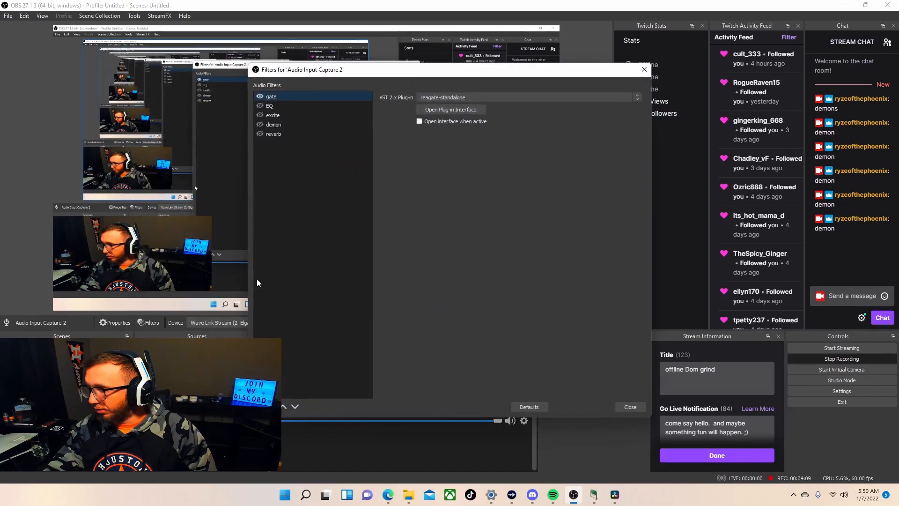
# Step: Choose Auburn Sounds Graillon 2-64 as the demon filter's VST plug-in and view its pitch-shift interface
pyautogui.click(287, 124)
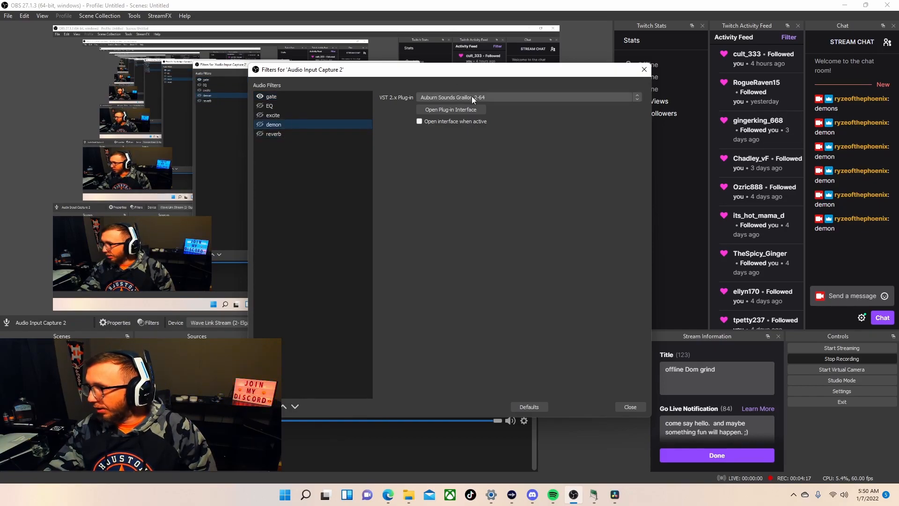
pyautogui.click(497, 97)
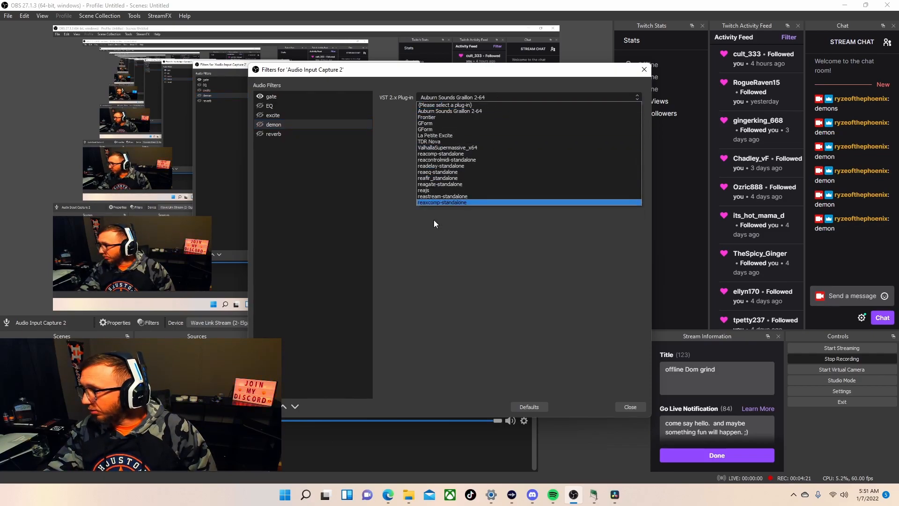
pyautogui.click(455, 109)
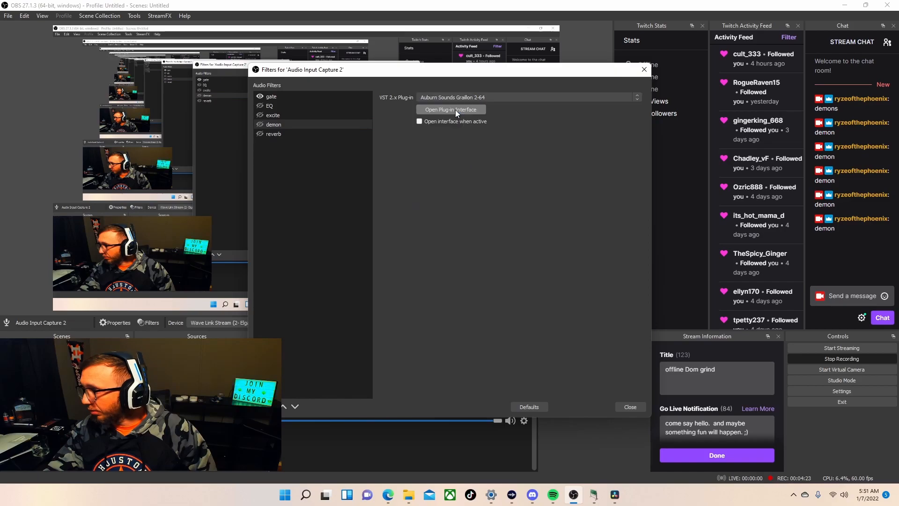
pyautogui.click(443, 109)
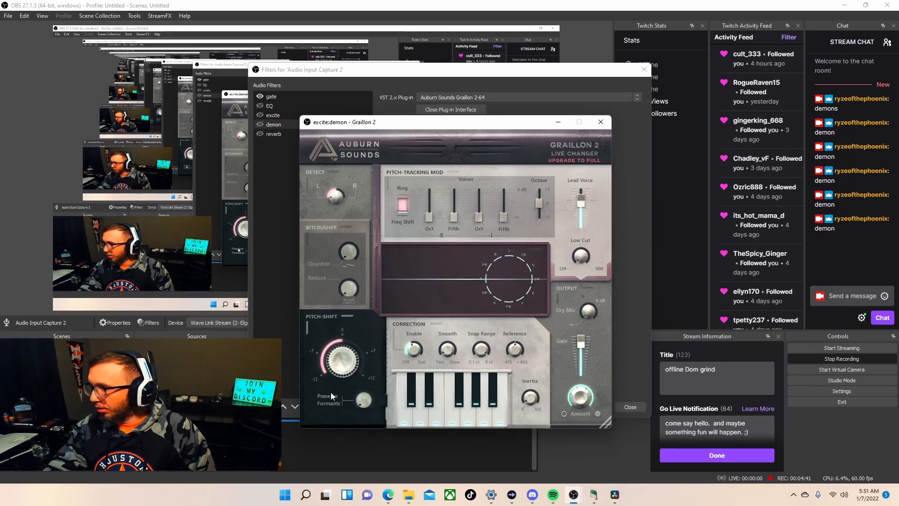
pyautogui.click(601, 122)
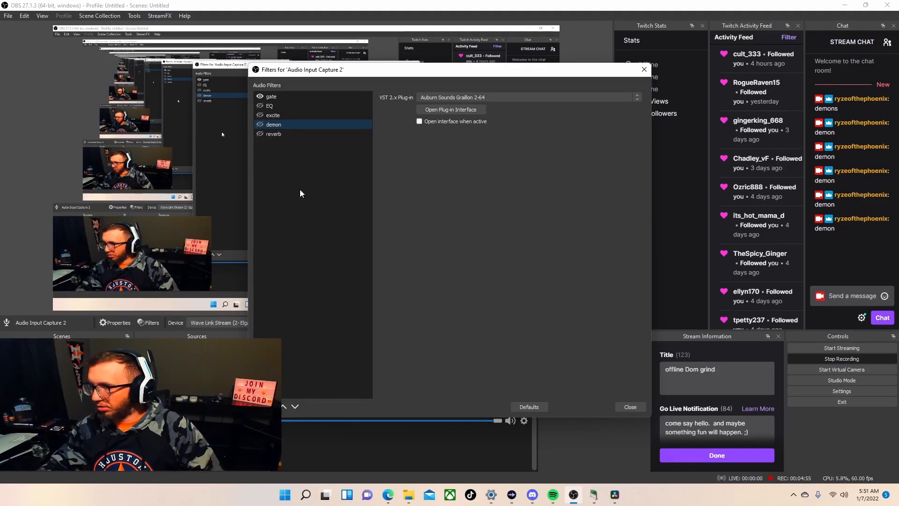
# Step: Choose ValhallaSupermassive_x64 as the reverb filter's VST plug-in and open its interface
pyautogui.click(303, 136)
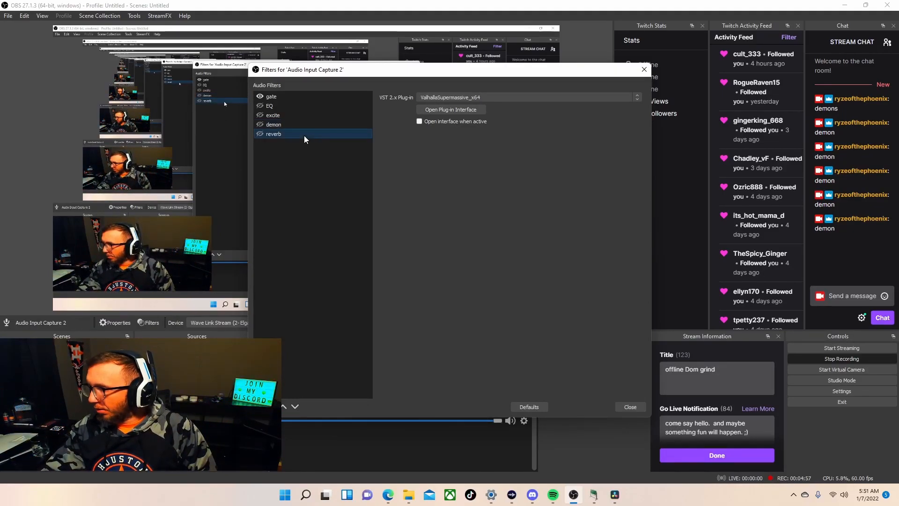
pyautogui.click(501, 97)
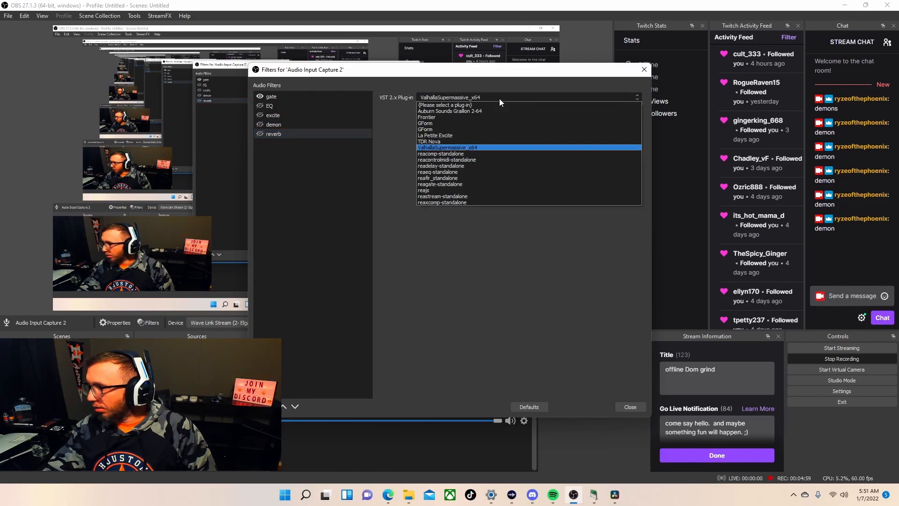
pyautogui.click(450, 148)
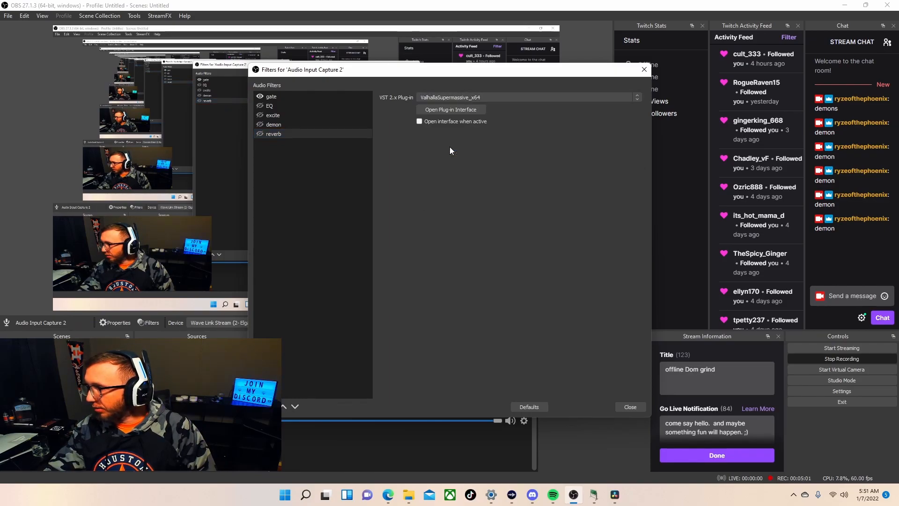
pyautogui.click(459, 110)
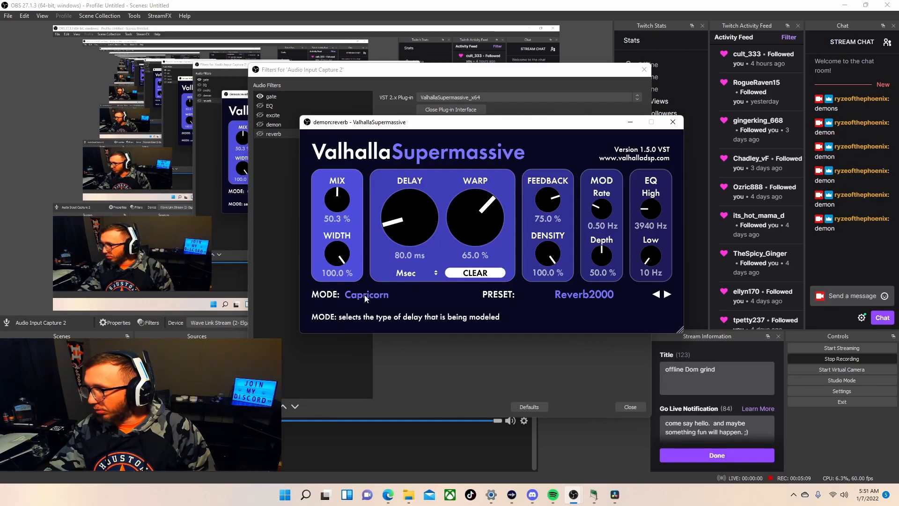
# Step: Look through the small reverb presets of ValhallaSupermassive around Reverb2000, and close the audio filters
pyautogui.click(595, 294)
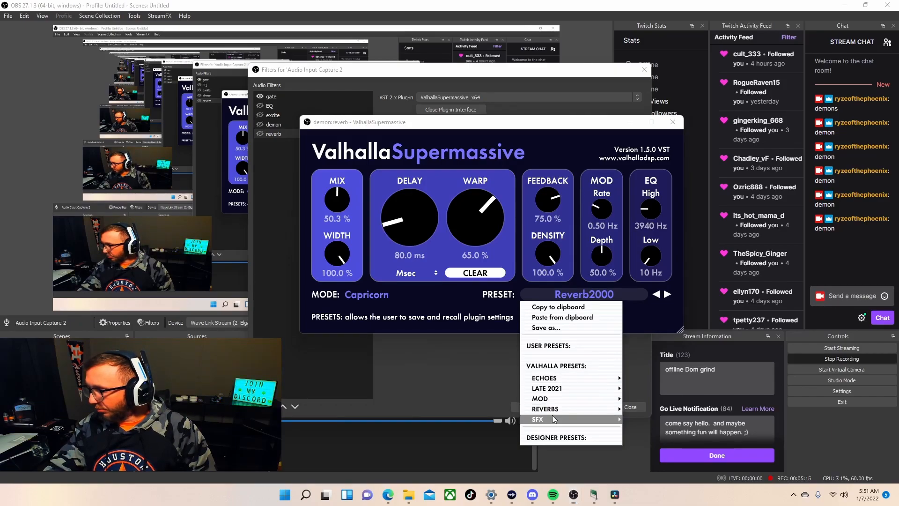
pyautogui.moveTo(554, 410)
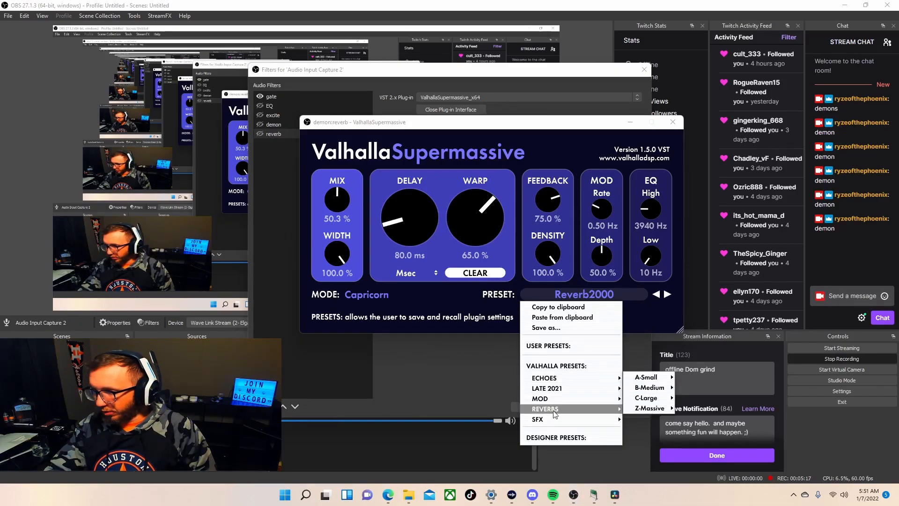
pyautogui.moveTo(648, 380)
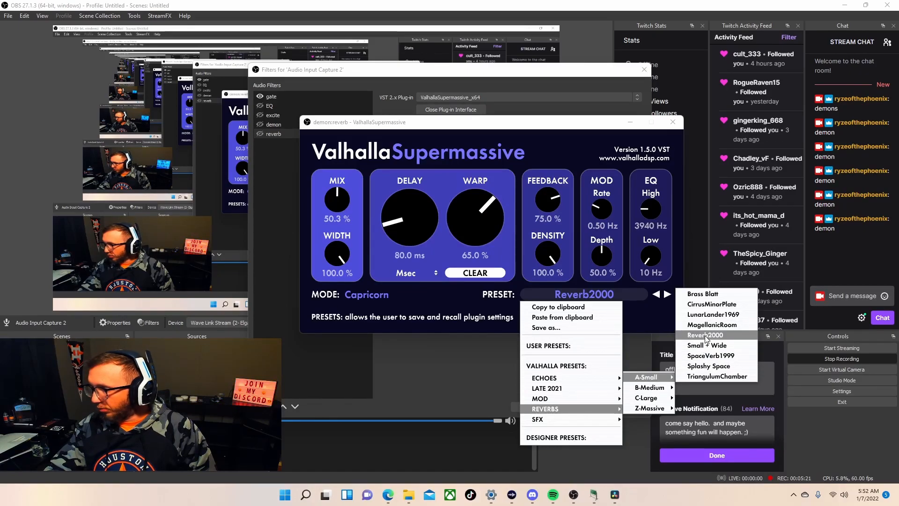
pyautogui.click(431, 355)
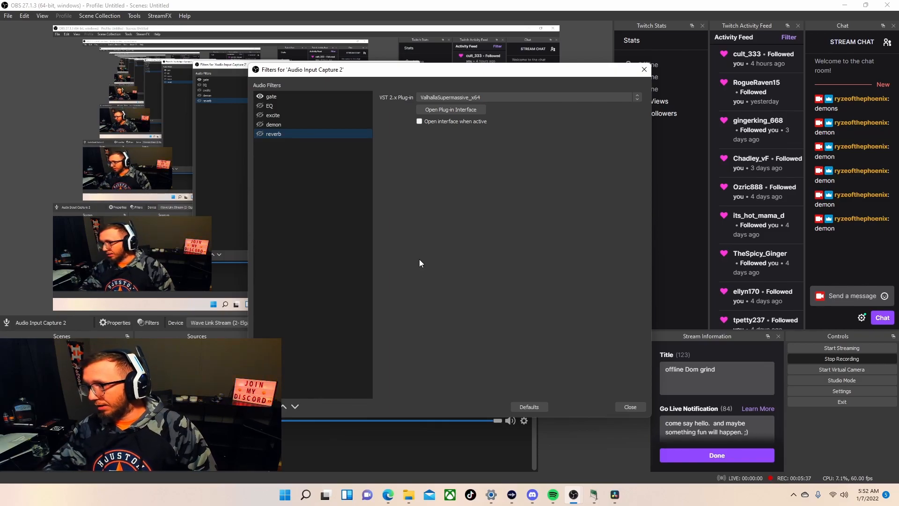
pyautogui.click(624, 410)
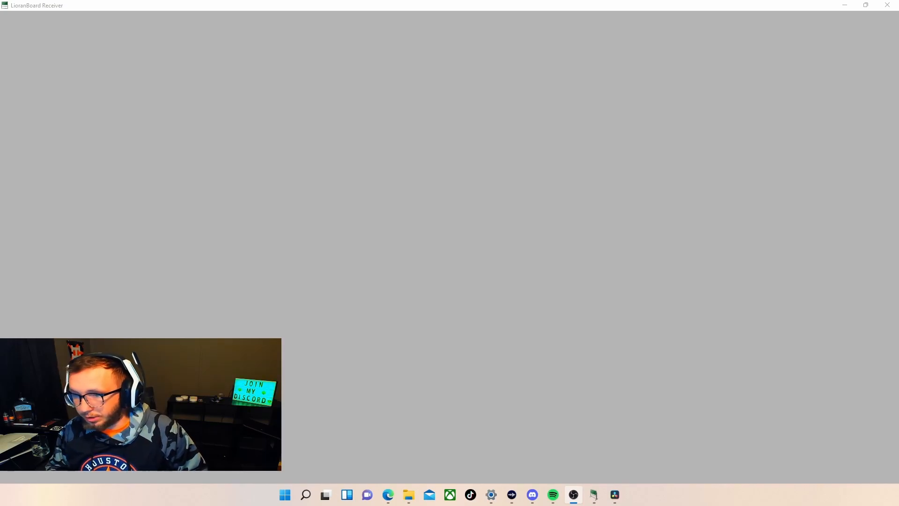
# Step: Switch to LioranBoard Receiver, open New Deck 6 and examine the commands of its first button
pyautogui.click(455, 347)
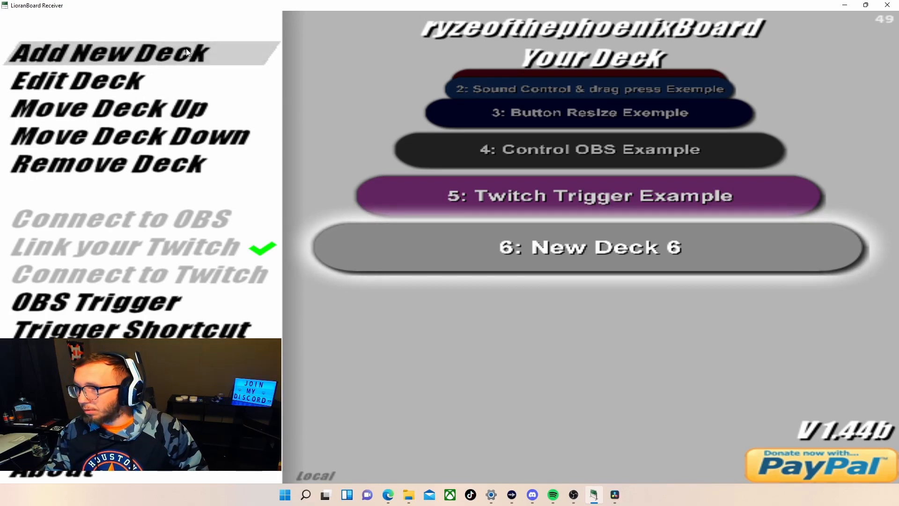
pyautogui.doubleClick(591, 255)
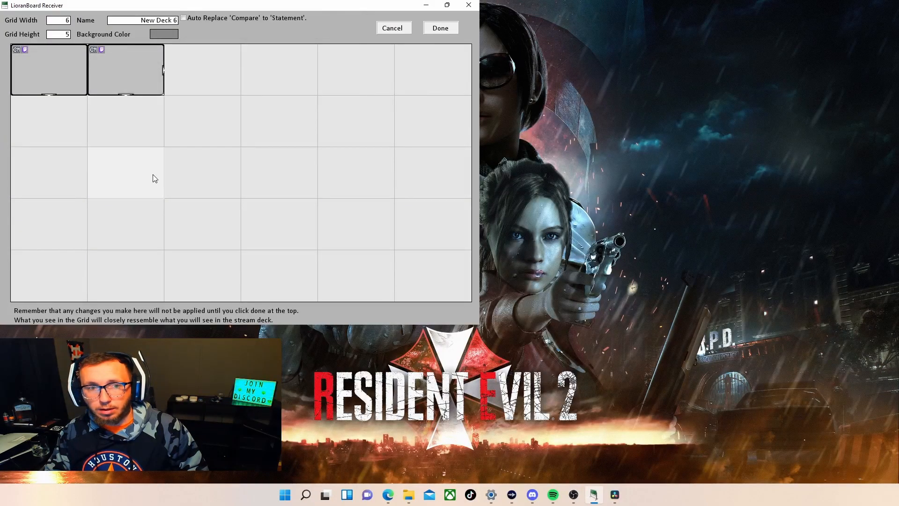
pyautogui.rightClick(50, 72)
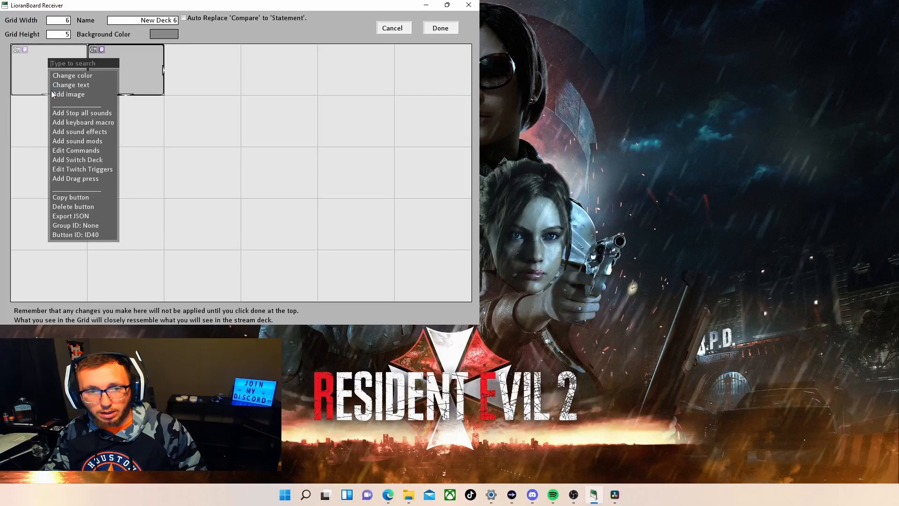
pyautogui.click(81, 152)
pyautogui.moveTo(73, 158)
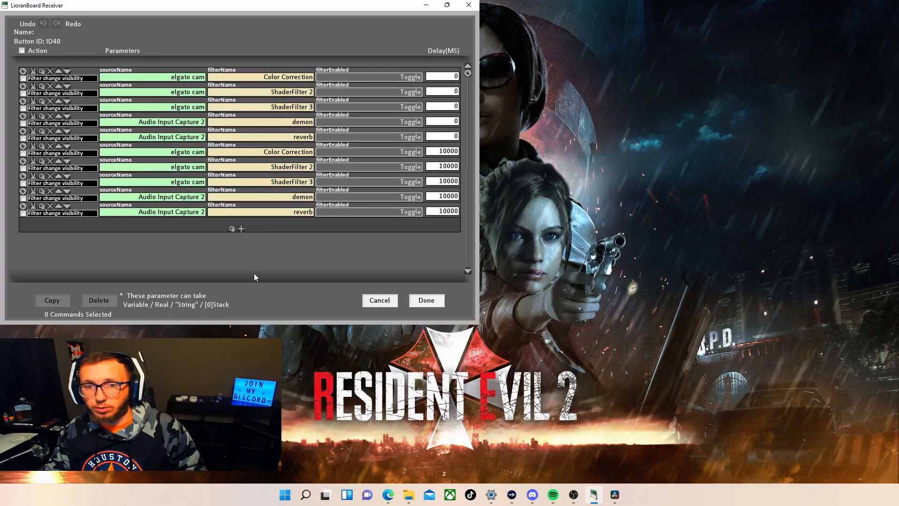
pyautogui.moveTo(184, 73)
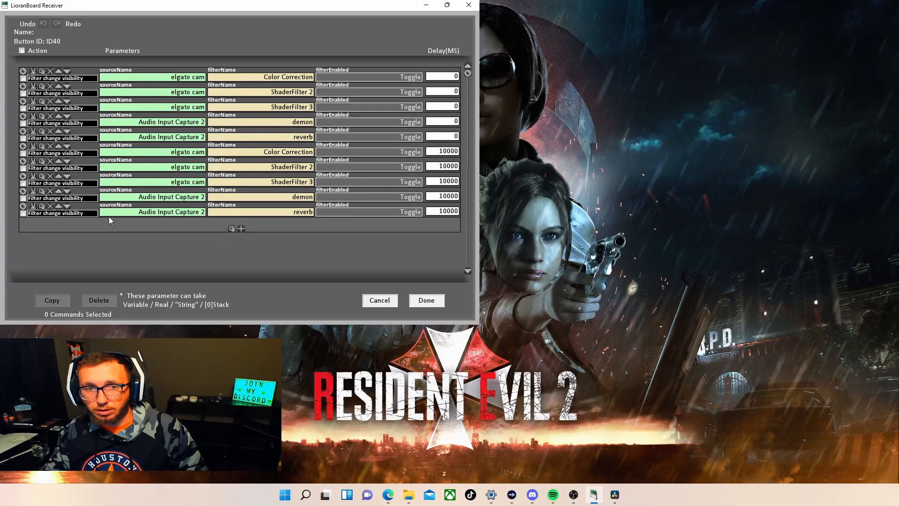
# Step: Review the action and source choices of the first Color Correction command, and set its filterEnabled to Toggle
pyautogui.click(41, 79)
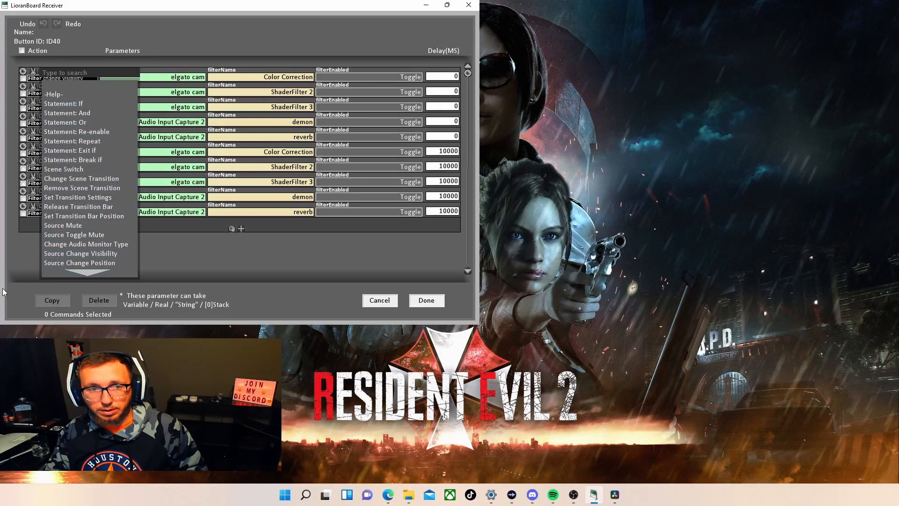
pyautogui.click(20, 241)
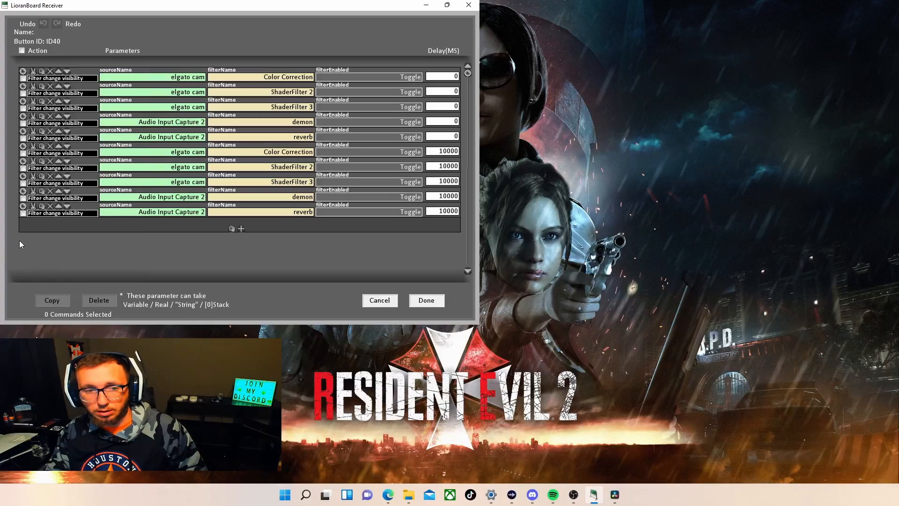
pyautogui.click(153, 78)
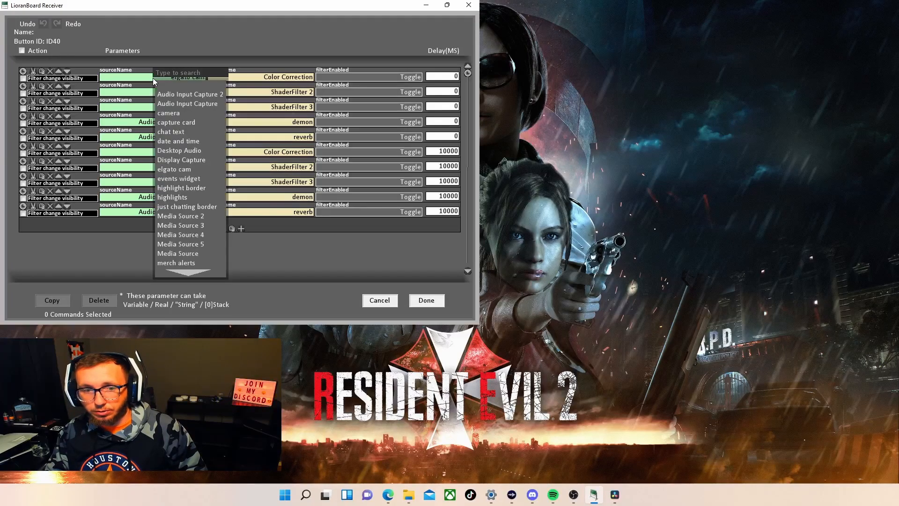
pyautogui.click(55, 254)
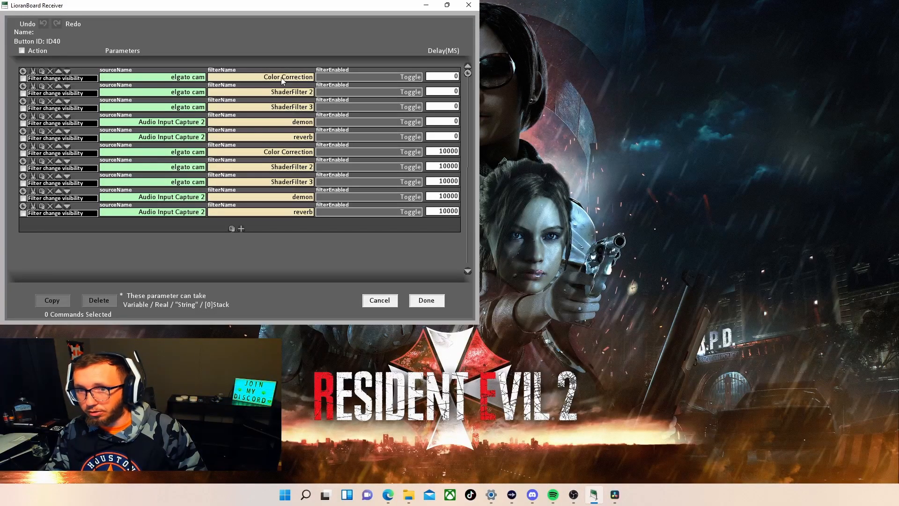
pyautogui.click(382, 78)
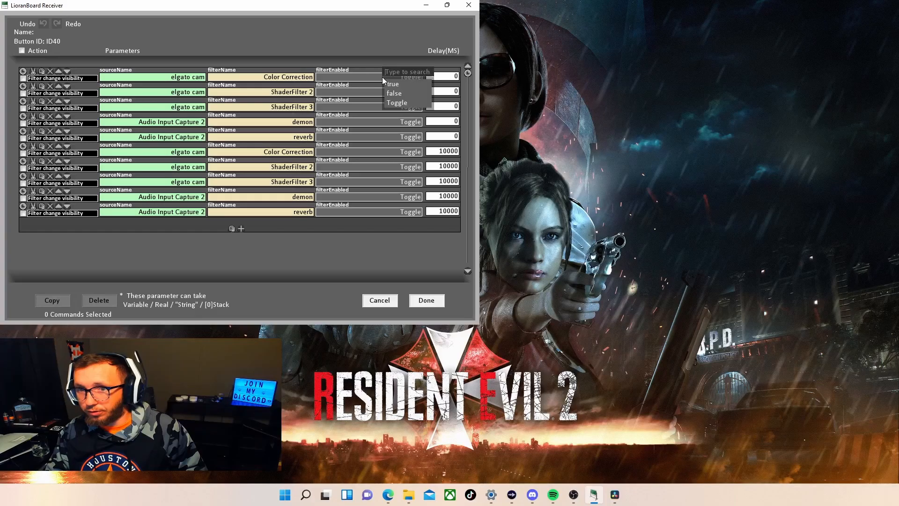
pyautogui.click(401, 105)
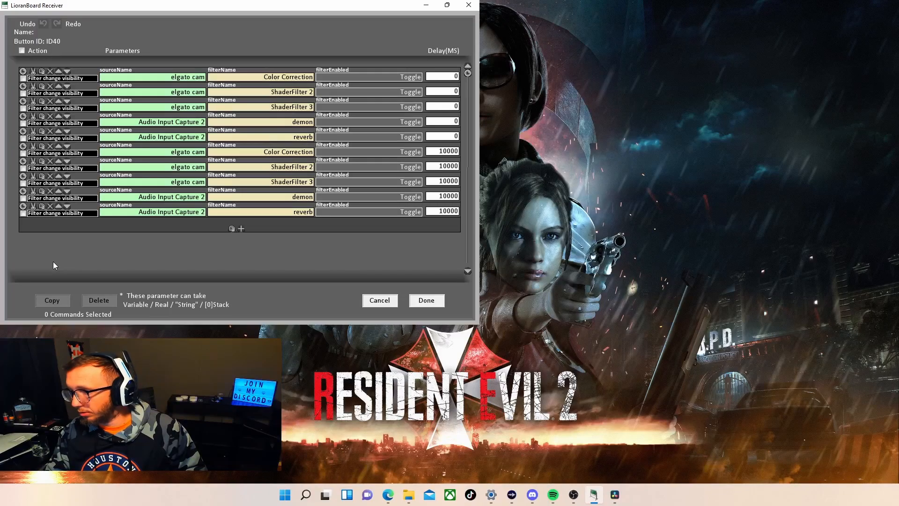
# Step: Check the source choices of the first demon filter command, and accept the button's command list
pyautogui.click(170, 122)
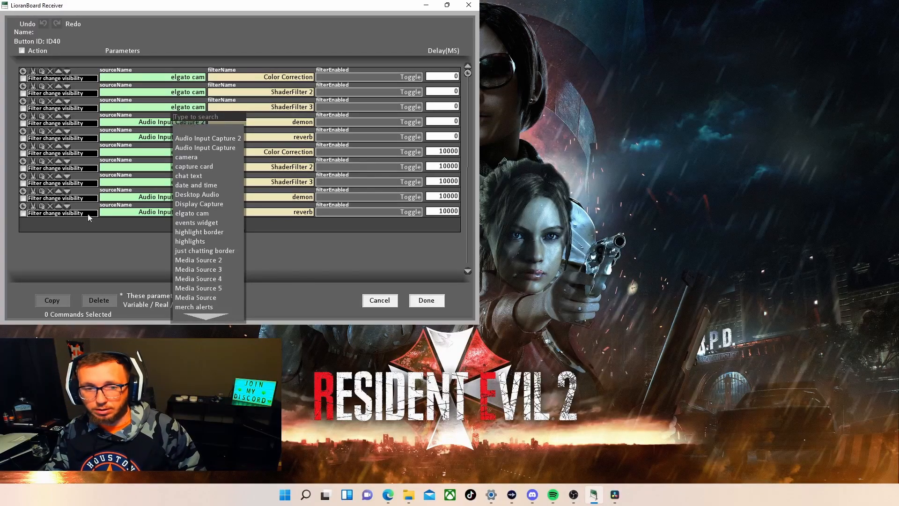
pyautogui.click(85, 253)
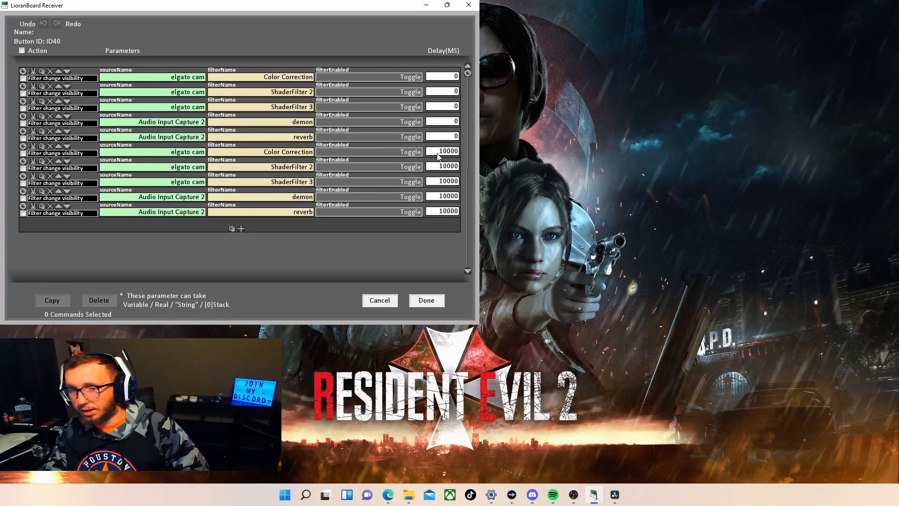
pyautogui.click(426, 302)
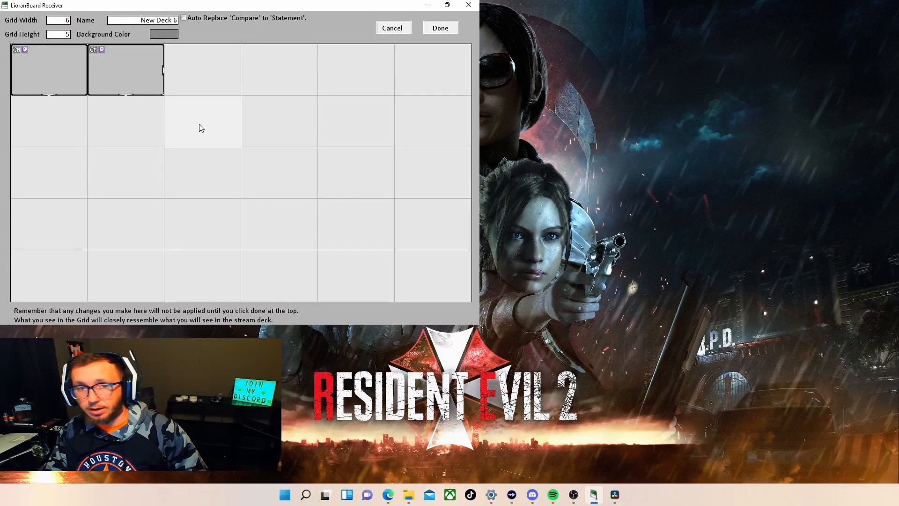
# Step: Examine the first button's Twitch triggers and the available trigger types, and accept the chat message trigger "demon"
pyautogui.rightClick(47, 68)
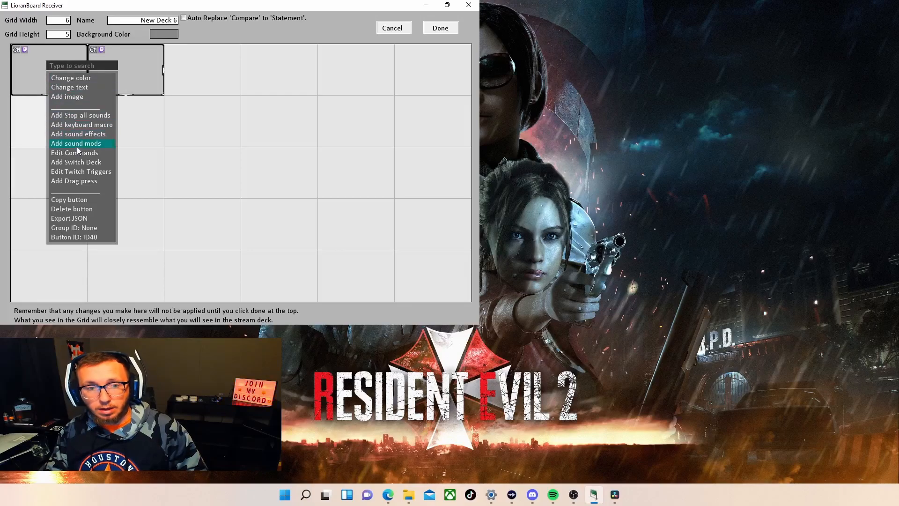
pyautogui.click(76, 172)
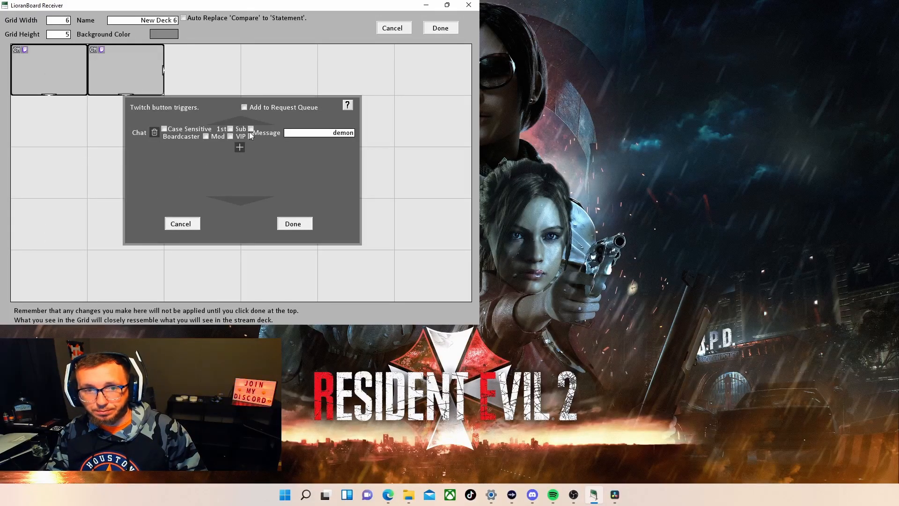
pyautogui.click(240, 147)
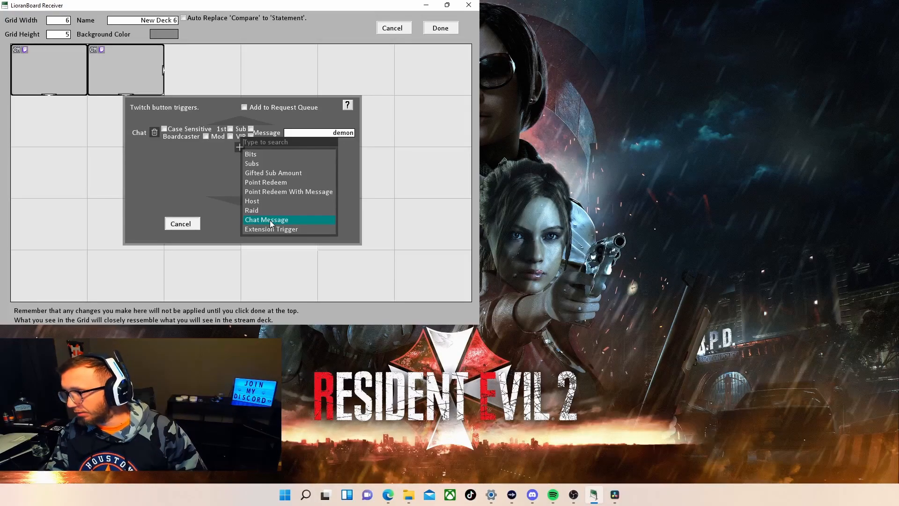
pyautogui.click(209, 182)
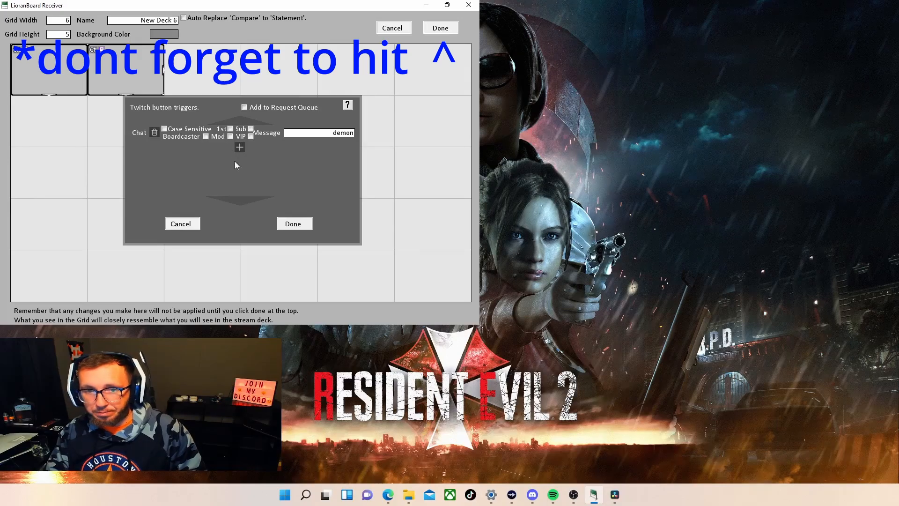
pyautogui.click(290, 225)
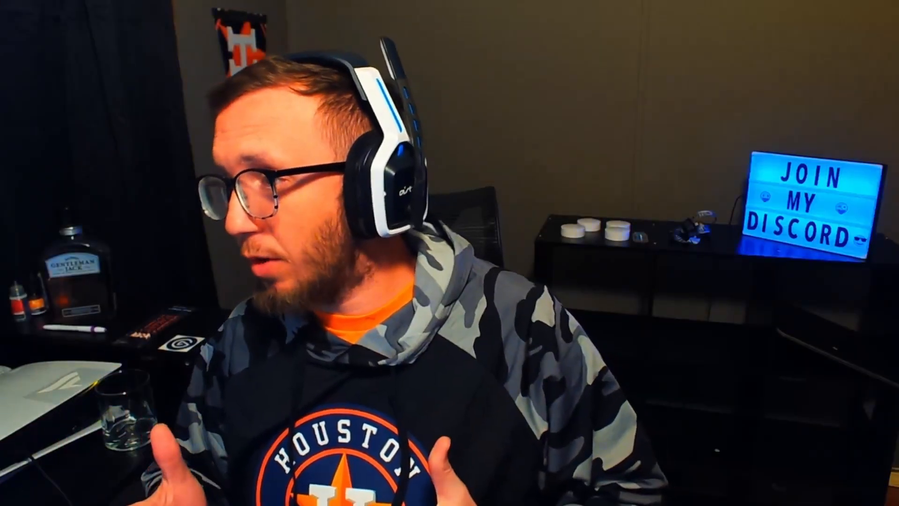